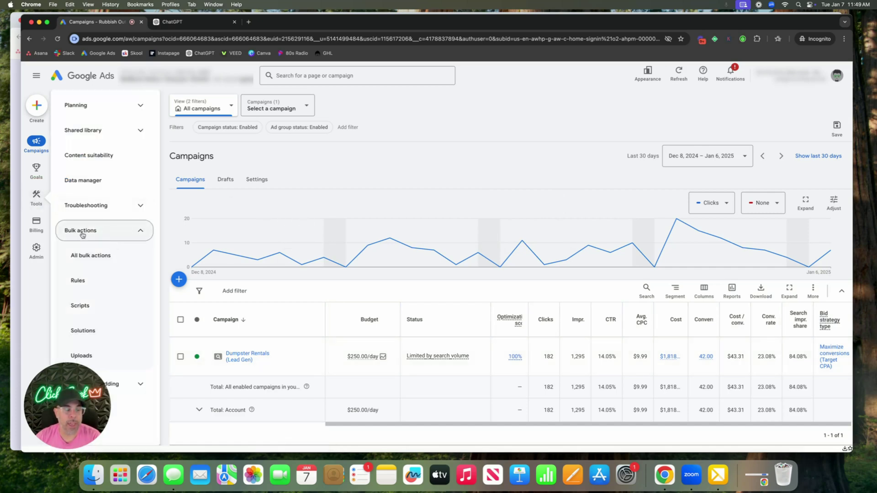
Step: Go to Bulk actions > Scripts, then switch to the ChatGPT tab
left_click(90, 307)
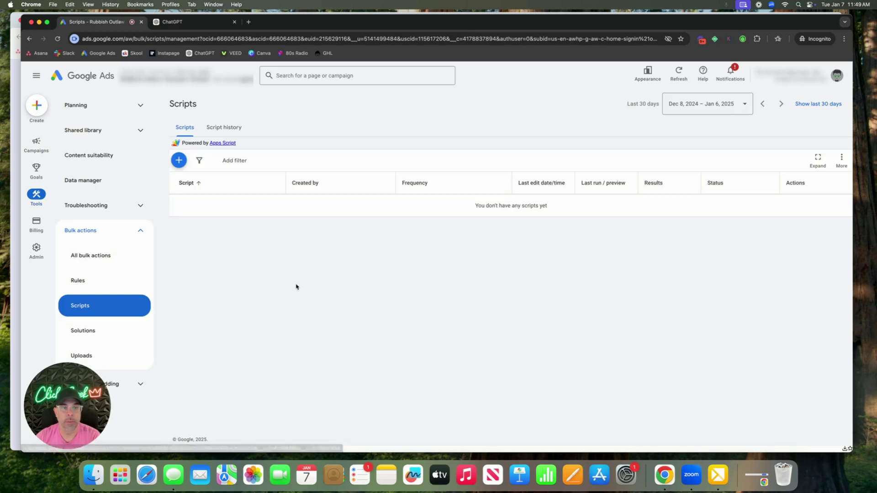
left_click(175, 21)
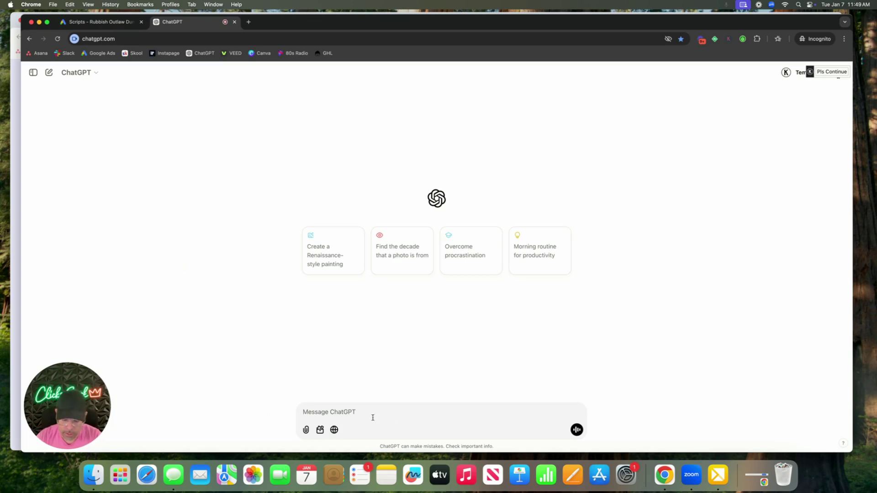
type("create me ")
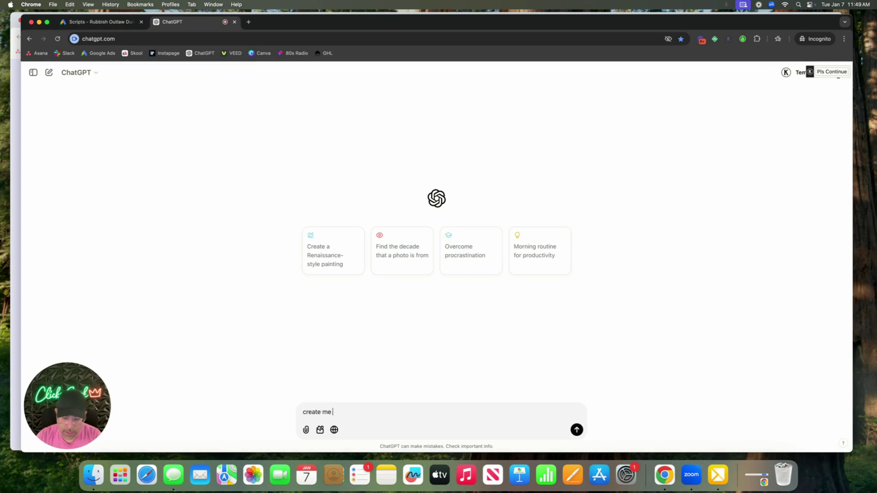
type("a google ads script that will pause a keyword once it gets 15 clicks and zero conversions. ")
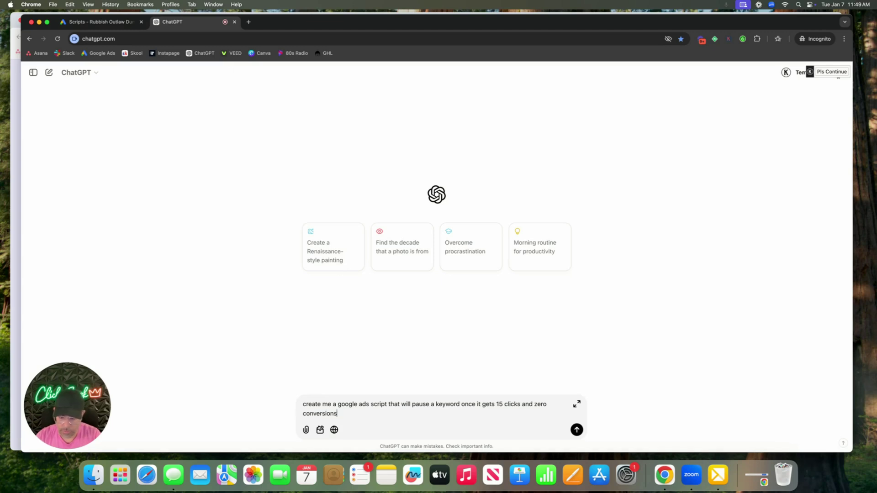
type("make sure there are no er")
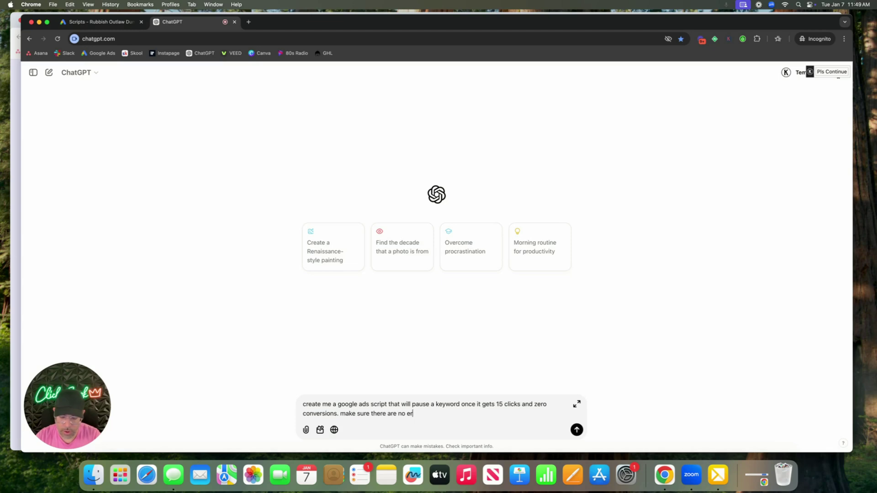
type("rors.")
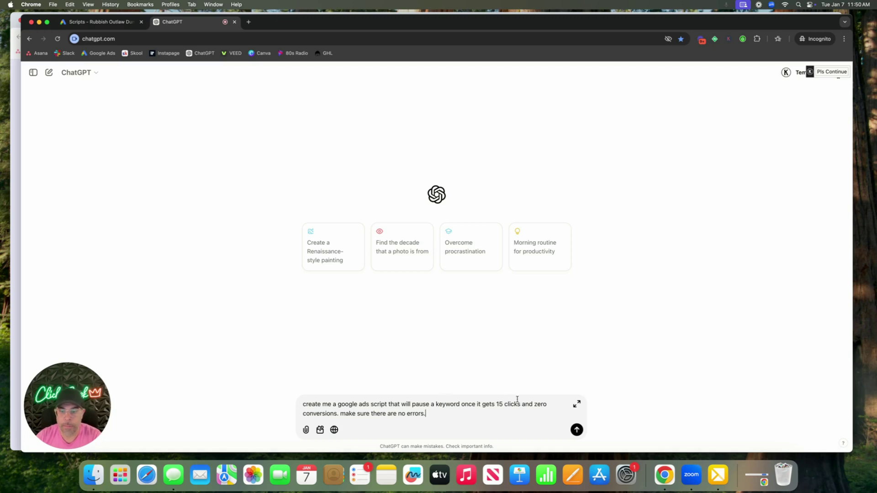
Step: Send the request and select the generated Pause Keyword Script code from function main() down
left_click(576, 429)
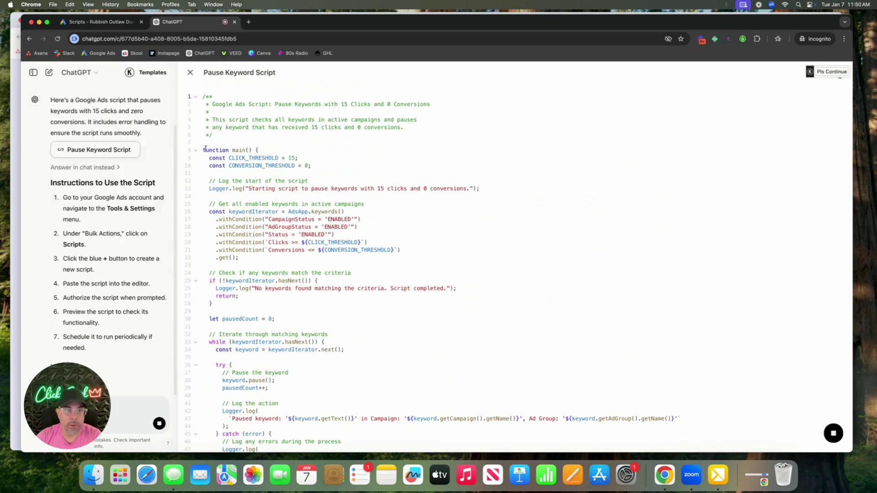
mouse_move(203, 150)
left_mouse_down()
mouse_move(288, 343)
mouse_move(287, 419)
left_mouse_up()
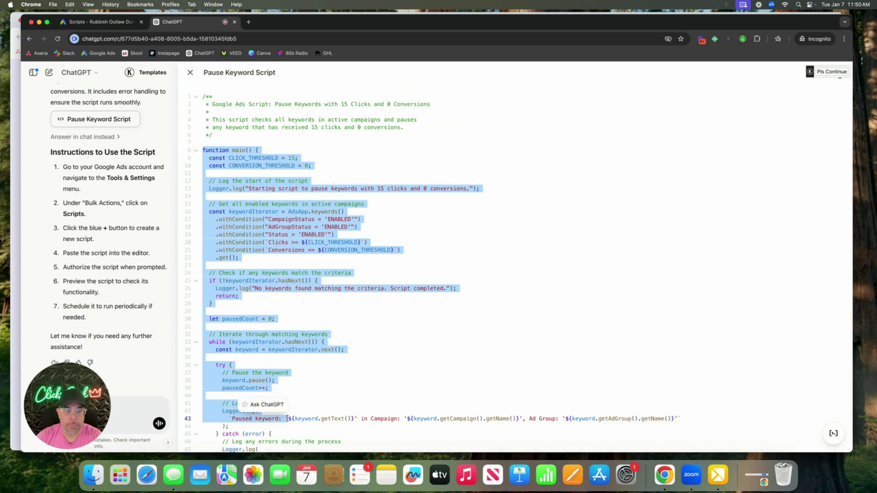
left_click(309, 405)
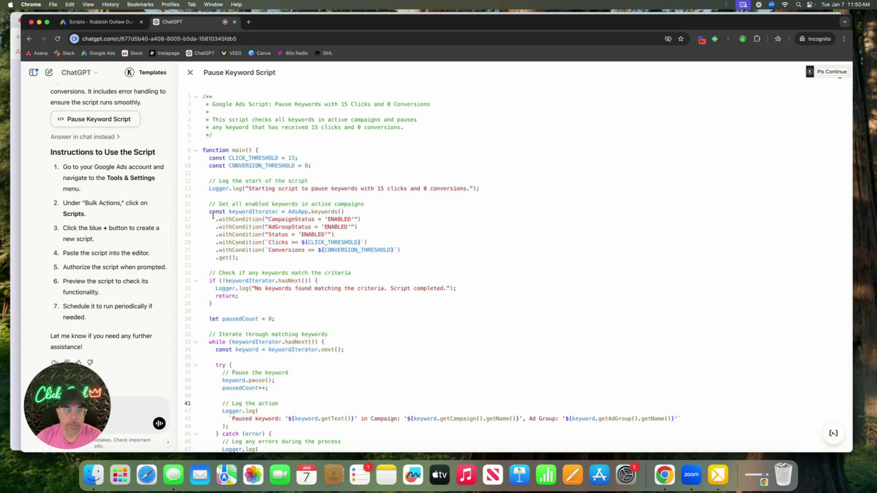
left_click_drag(202, 149, 278, 469)
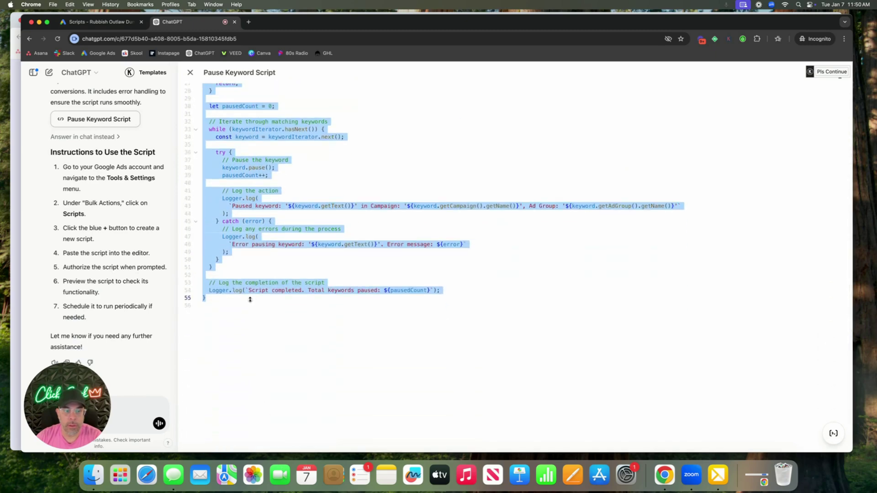
left_click_drag(278, 468, 221, 300)
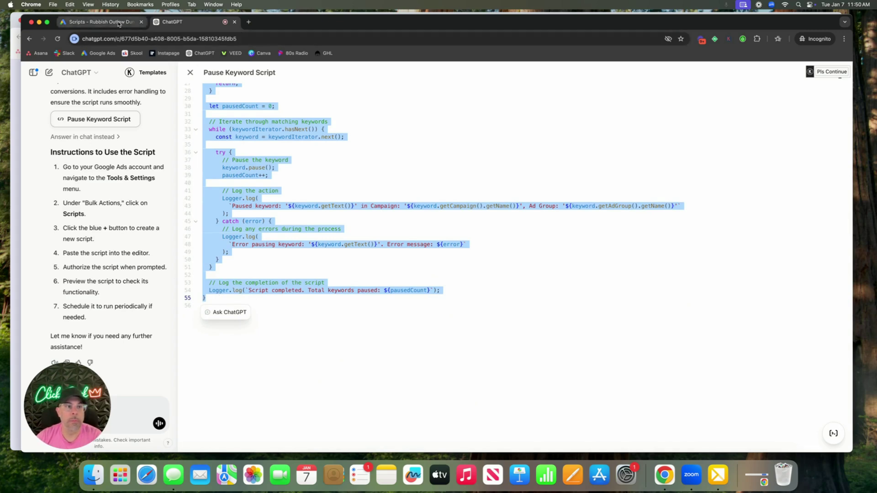
Step: Create a blank new Google Ads script and rename it 'pause non converting keywords'
left_click(96, 21)
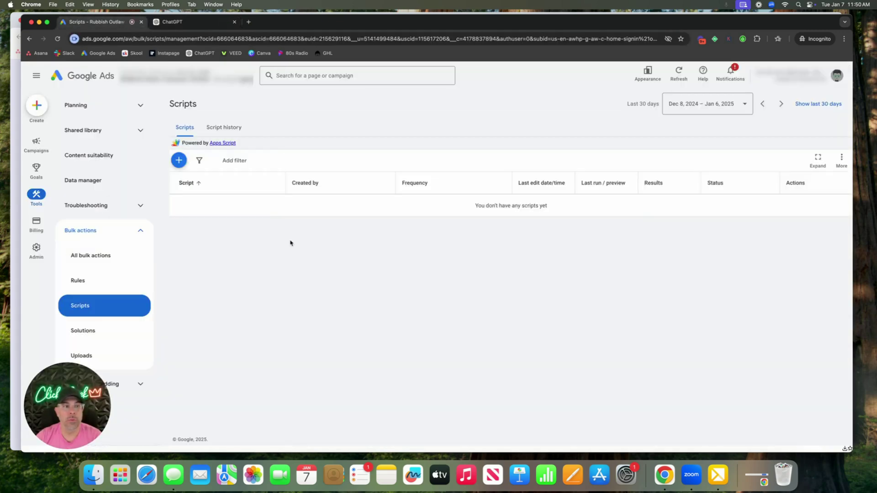
left_click(179, 161)
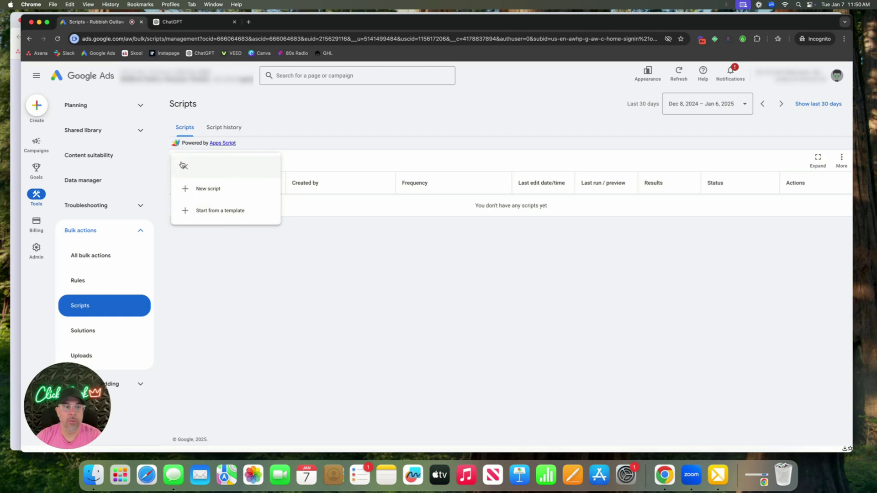
left_click(215, 190)
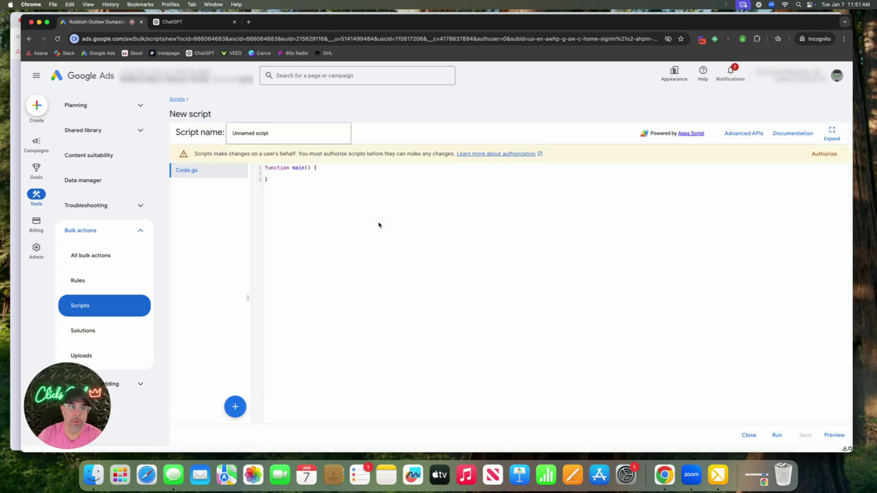
left_click(251, 132)
triple_click(251, 131)
type("pause")
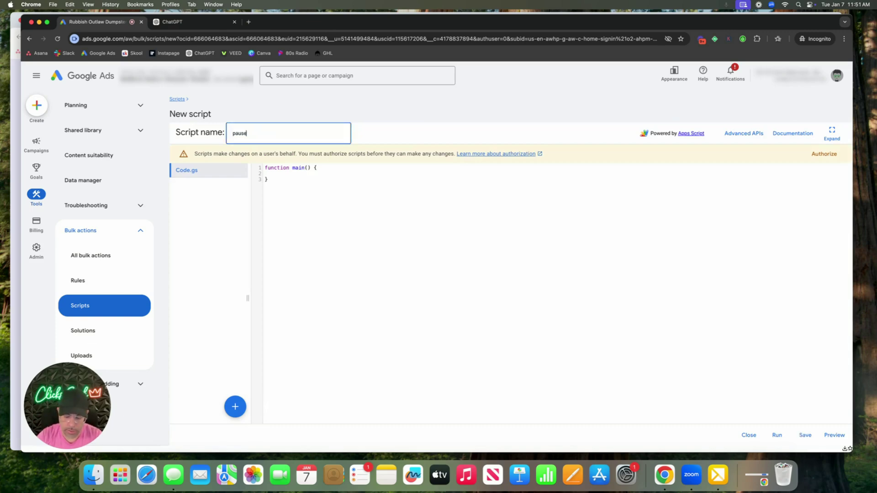
type(" non converting keywo")
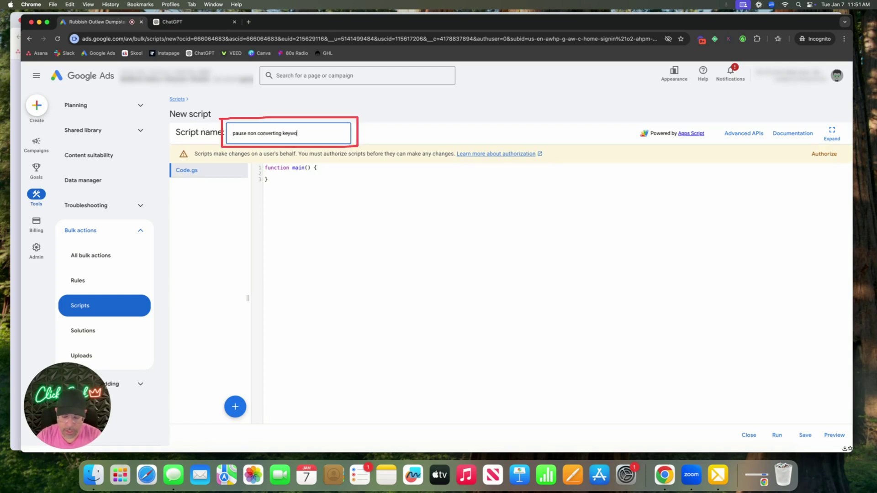
type("rds")
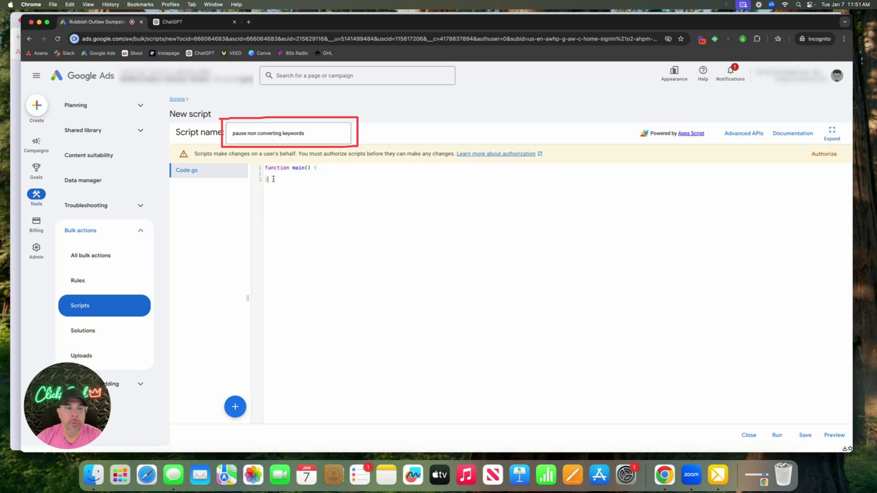
Step: Replace the placeholder code with the ChatGPT script and save it
left_click_drag(269, 180, 260, 169)
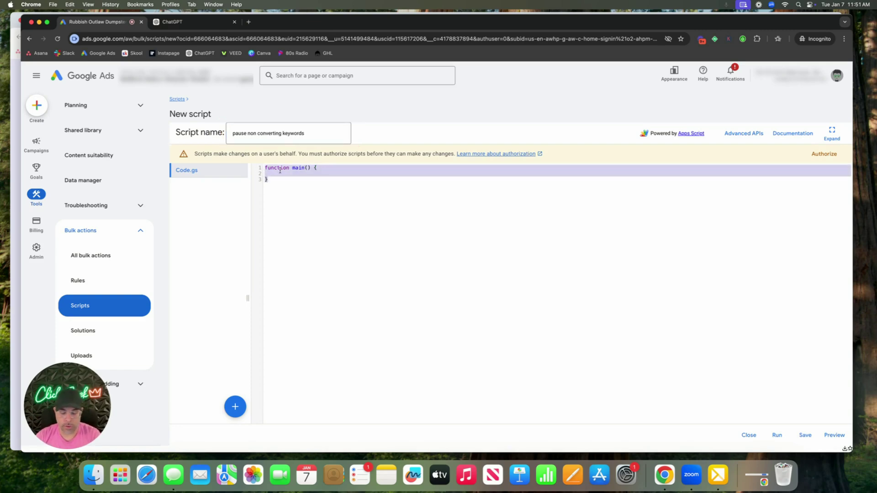
key("ctrl+v")
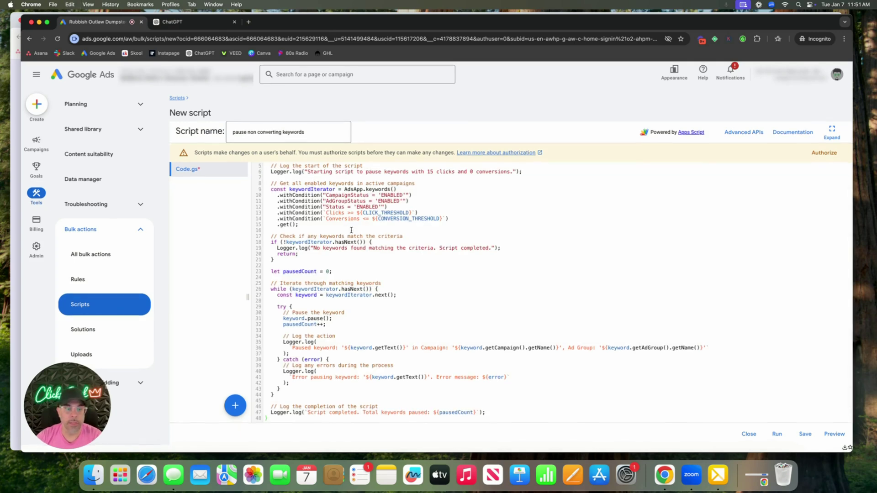
scroll(329, 206, "up", 2)
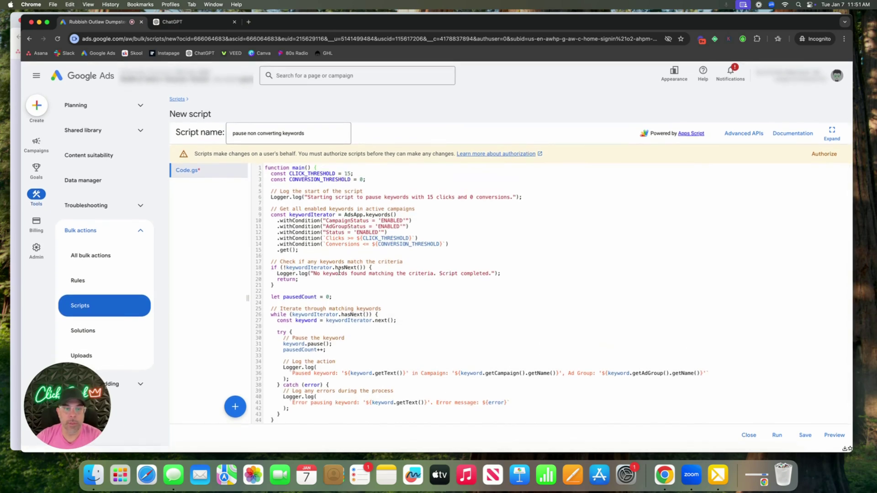
scroll(338, 274, "down", 2)
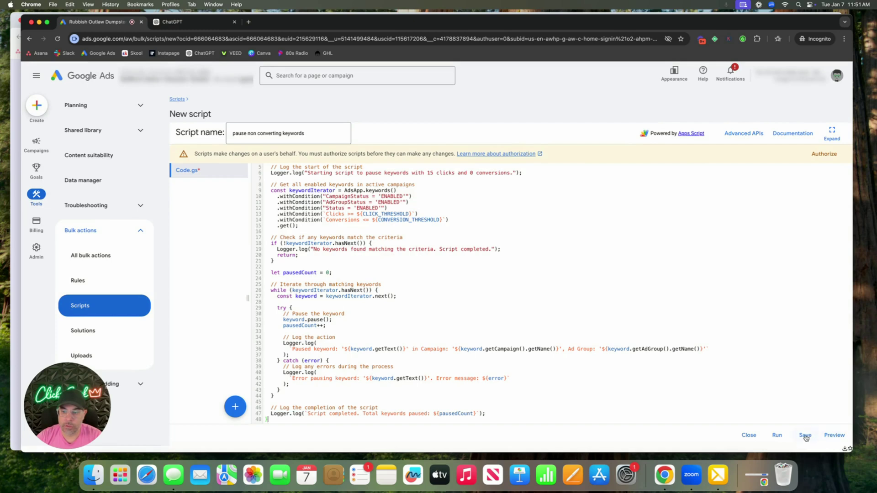
left_click(834, 436)
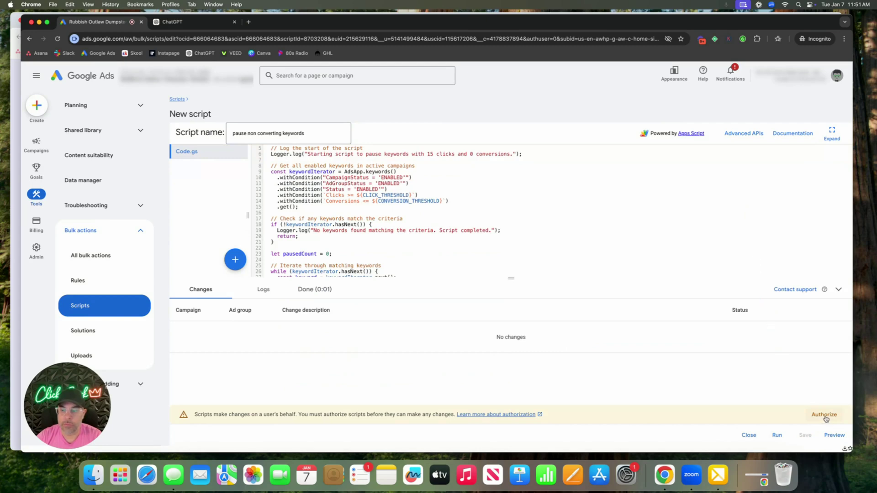
Step: Authorize the script with the Google account, allowing it to make changes
left_click(824, 415)
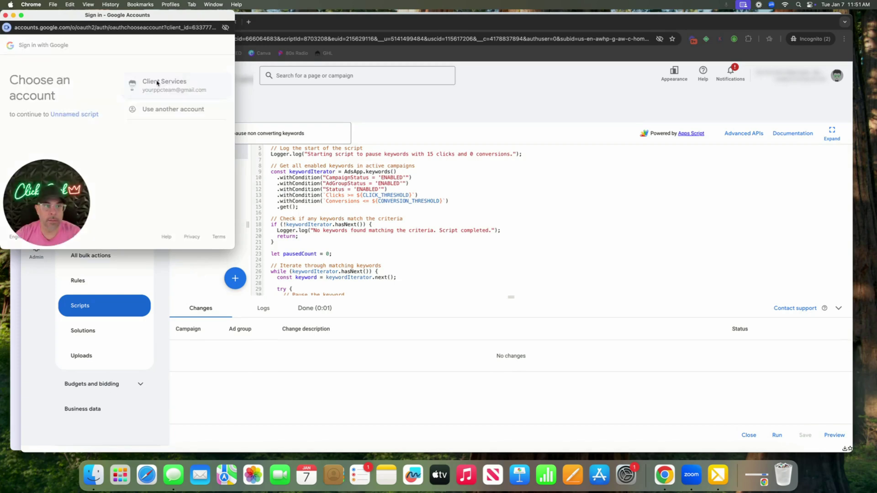
left_click(157, 82)
scroll(194, 169, "down", 5)
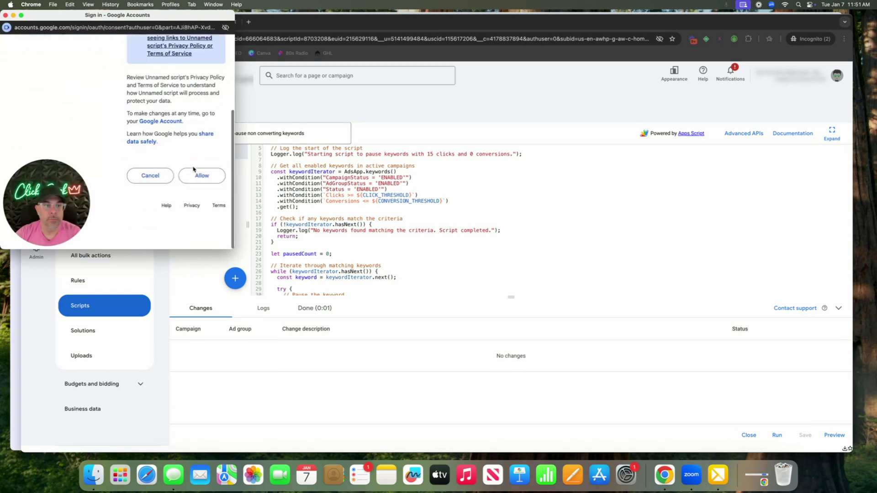
scroll(194, 169, "up", 1)
left_click(202, 208)
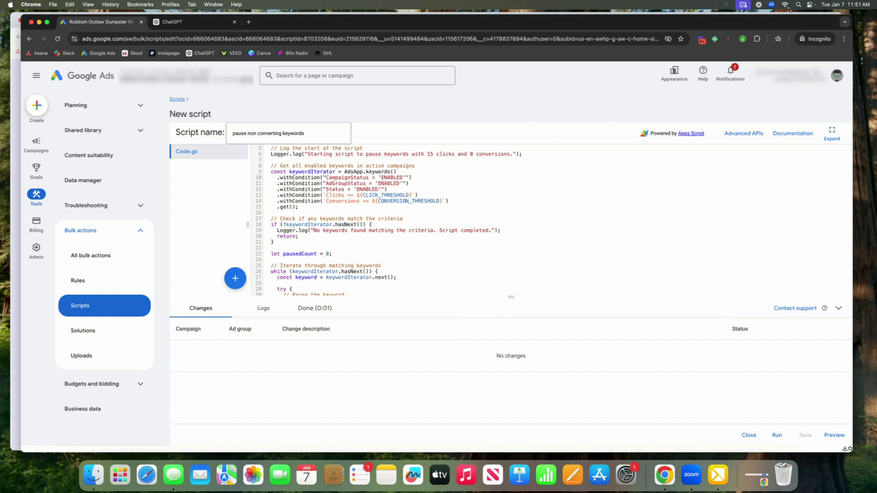
left_click(744, 6)
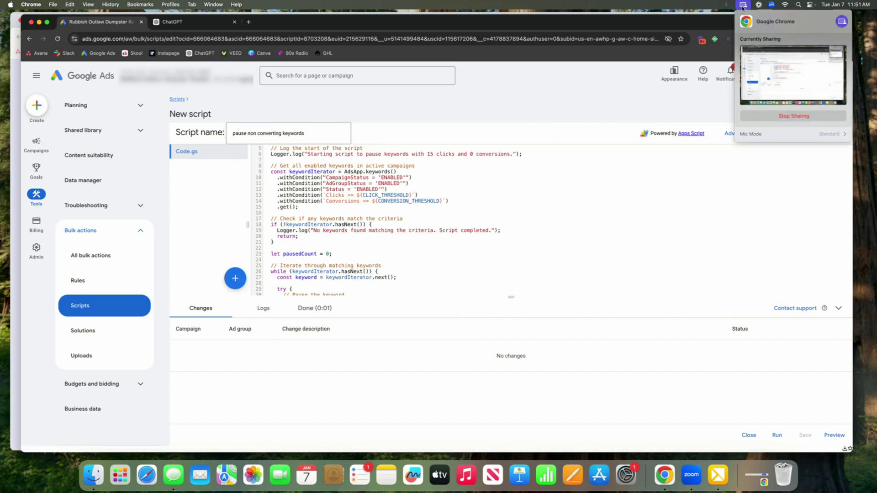
left_click(684, 100)
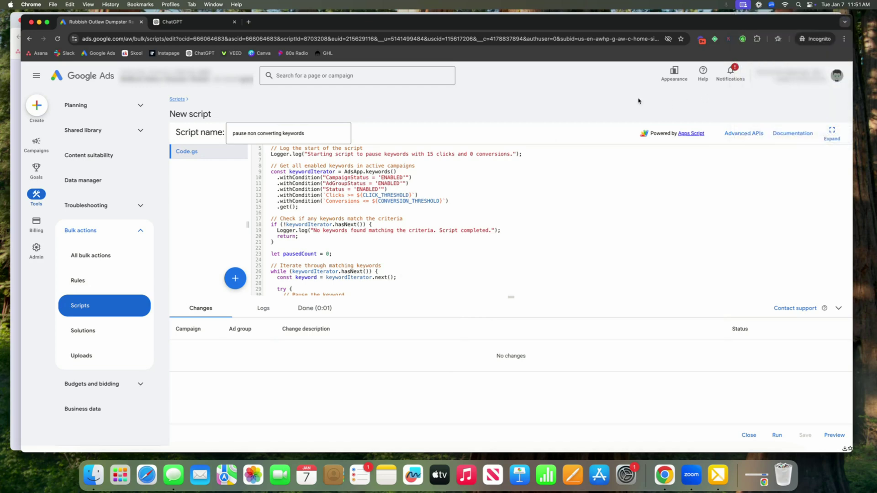
Step: Run the script in Preview mode to check its changes
left_click(778, 436)
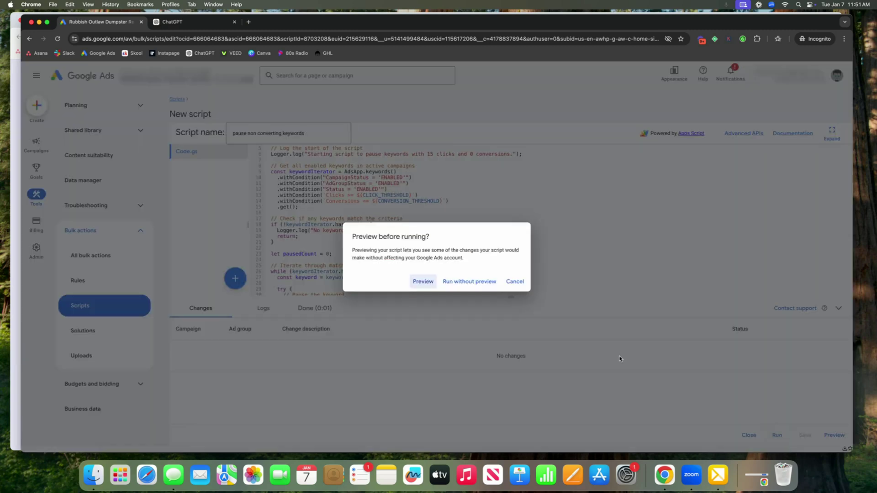
left_click(423, 281)
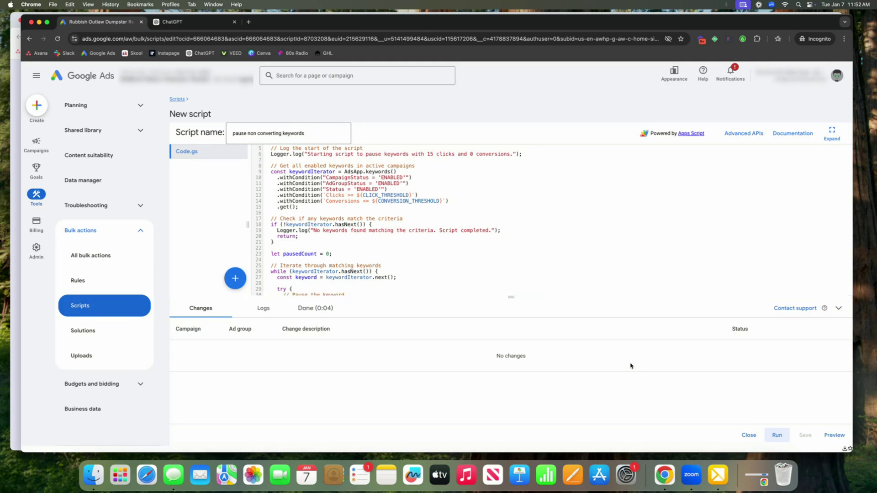
Step: Run the script, select the '<=' conversions error in the failed run's log, and switch to ChatGPT
left_click(776, 436)
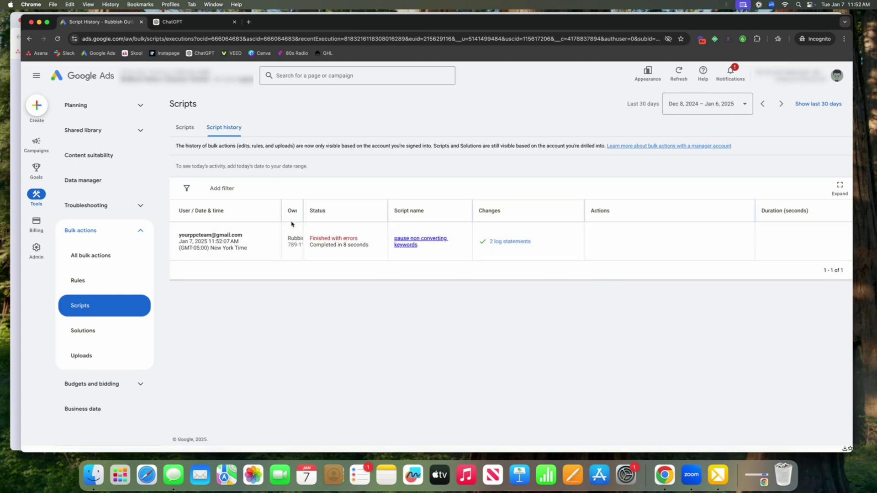
left_click(514, 243)
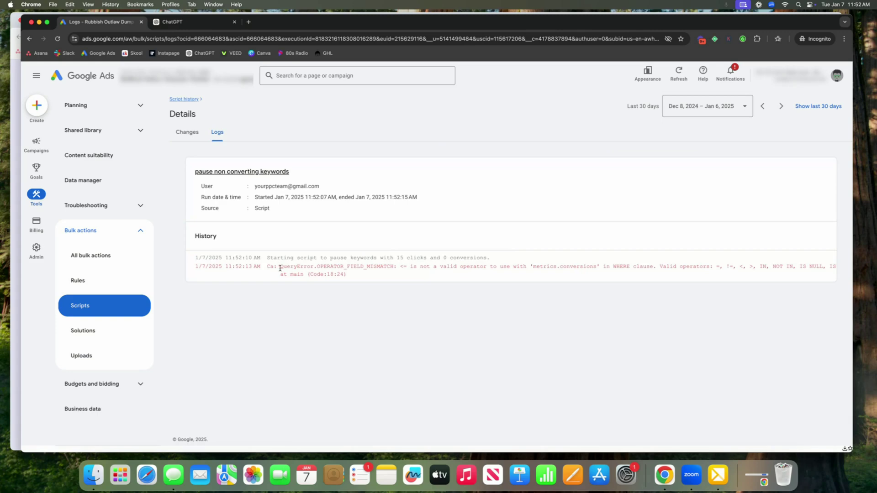
left_click_drag(267, 267, 349, 277)
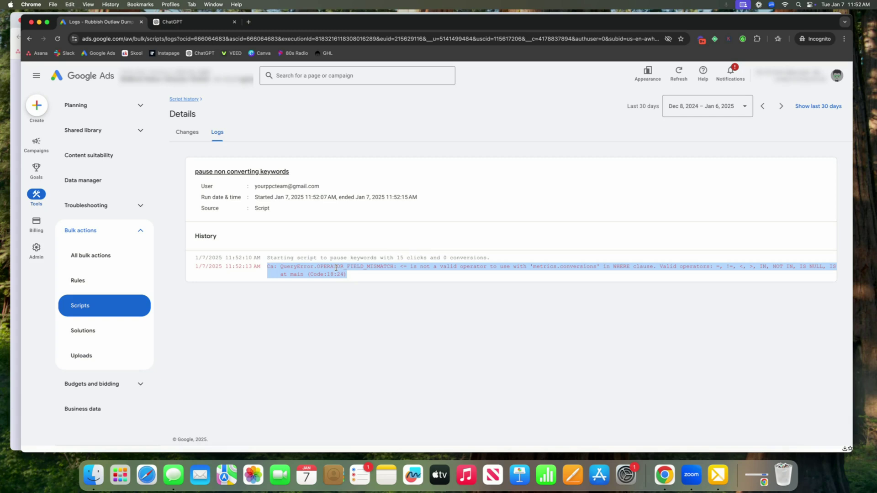
left_click(198, 22)
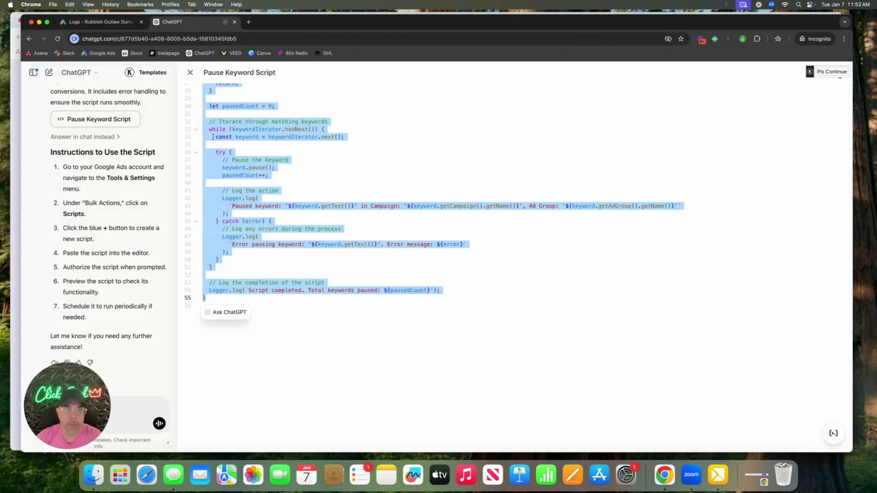
Step: Report 'script not working i got this error:' with the pasted log error to ChatGPT
left_click(190, 72)
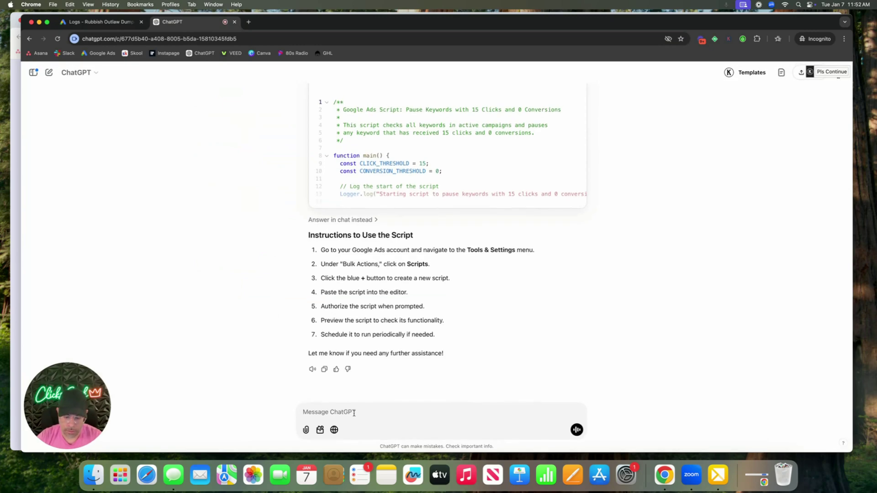
type("script no")
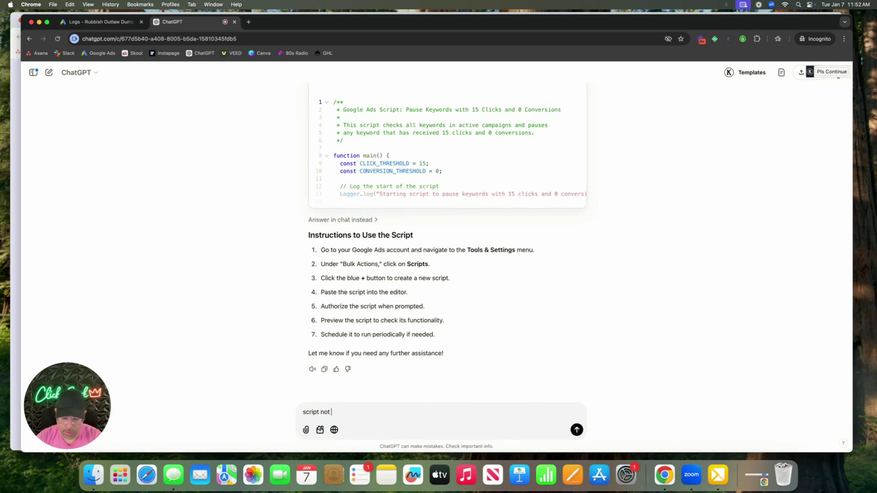
type(" this error:")
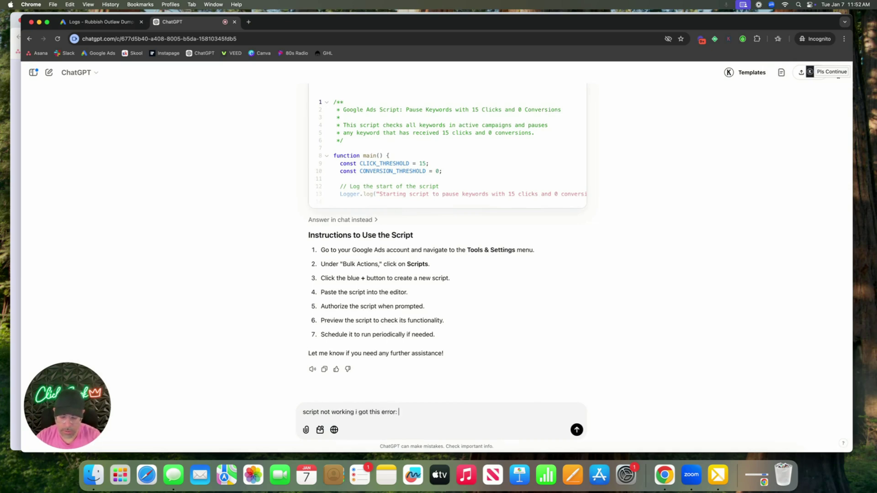
type("Ca: QueryError.OPERATOR_FIELD_MISMATCH: <= is not a valid operator to use with 'metrics.conversions' in WHERE clause. Valid operators: =, !=, <, >, IN, NOT IN, IS NULL, IS NOT NULL.     at main (Code:18:24)")
key("Return")
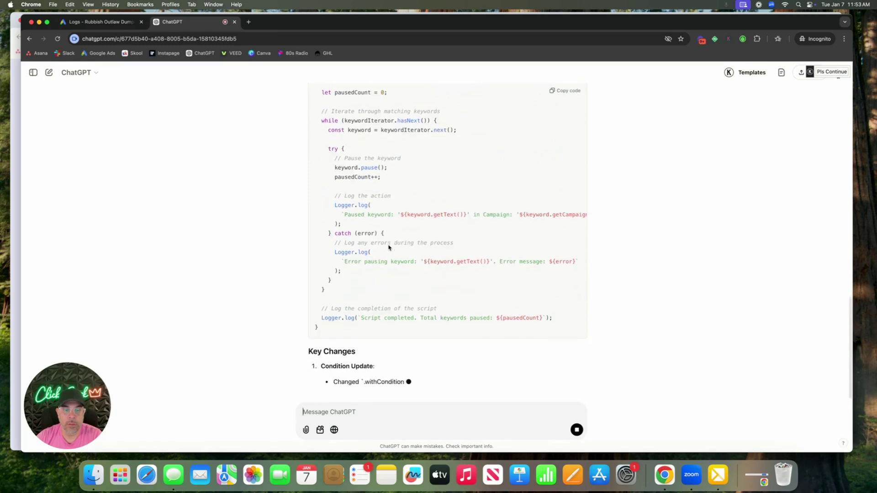
scroll(388, 246, "up", 3)
scroll(388, 247, "up", 2)
scroll(388, 245, "up", 1)
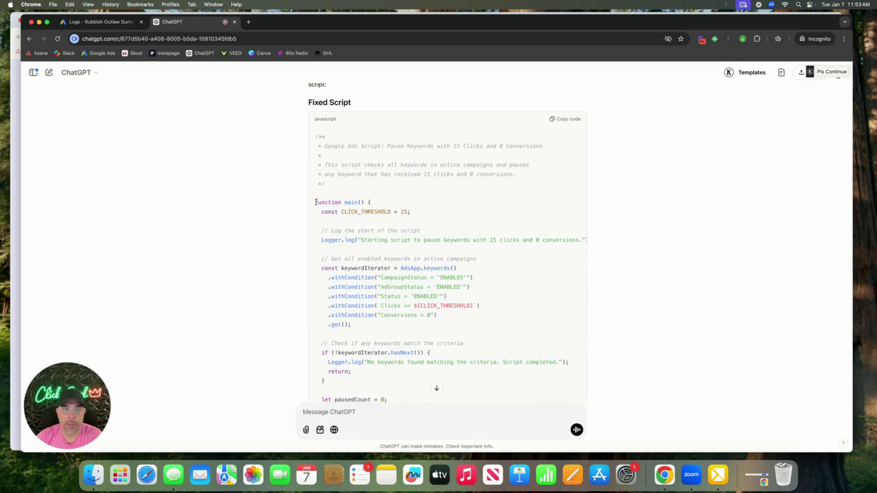
Step: Select the entire Fixed Script code with the conversions condition changed to '= 0'
left_click_drag(314, 202, 374, 343)
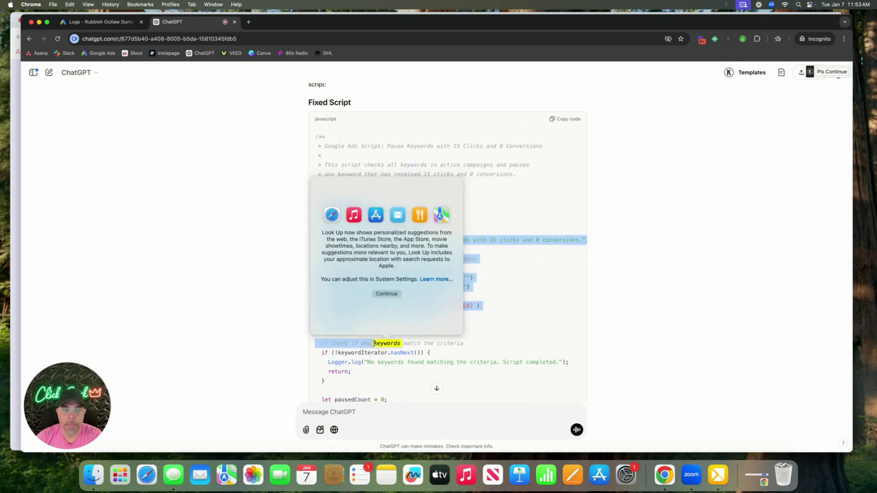
left_click(379, 335)
left_click(392, 248)
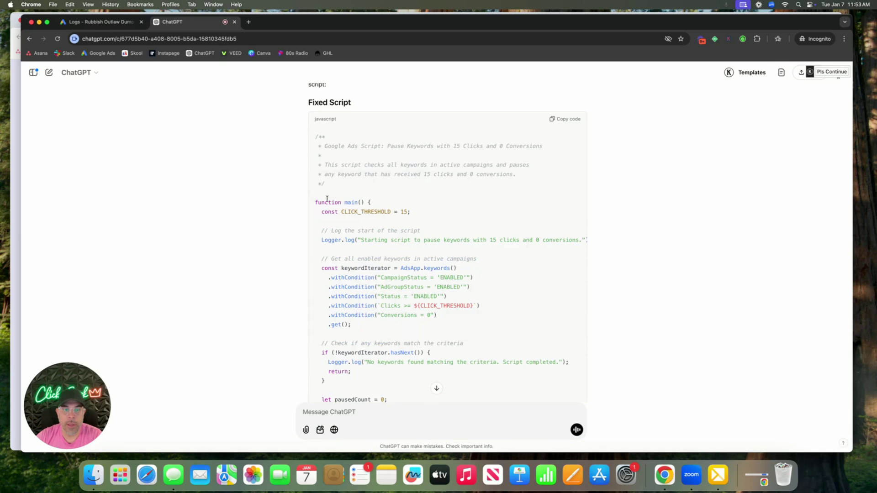
mouse_move(315, 202)
left_mouse_down()
mouse_move(411, 303)
mouse_move(362, 189)
left_mouse_up()
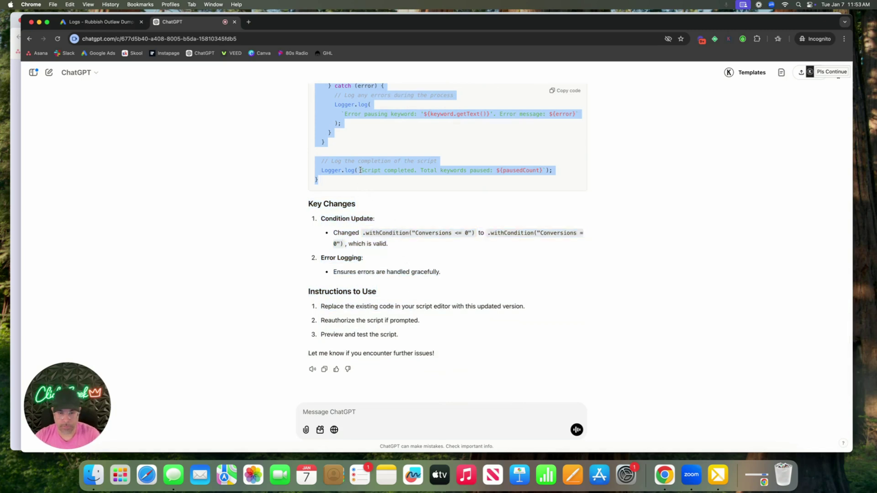
Step: Back in Google Ads, remove the failed script from the scripts list via Options
left_click(117, 23)
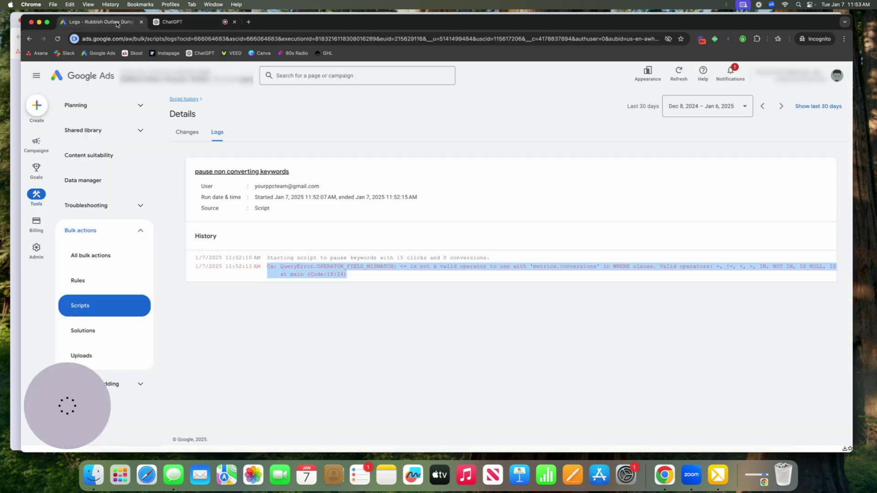
left_click(334, 335)
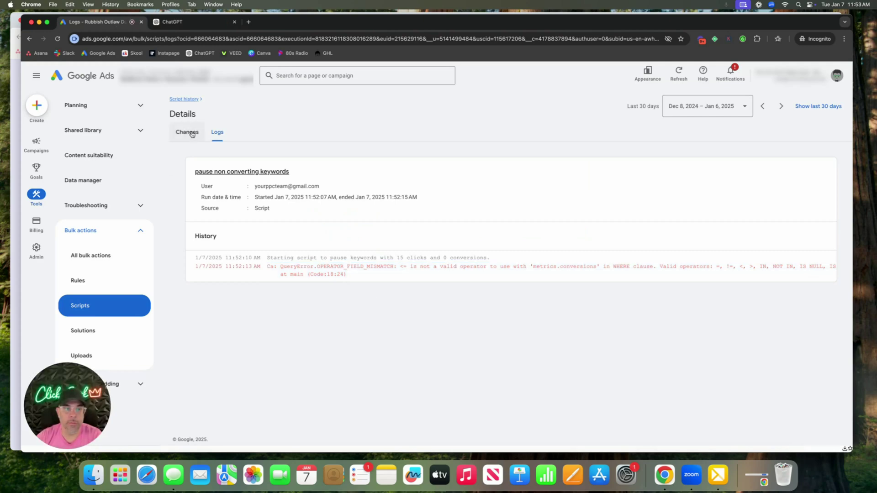
left_click(80, 313)
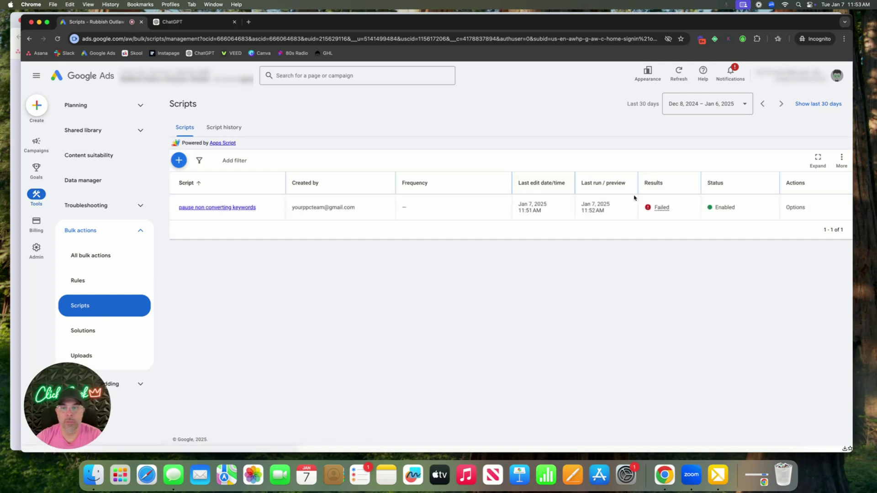
left_click(807, 209)
left_click(797, 268)
Step: Create a fresh blank new script
left_click(179, 161)
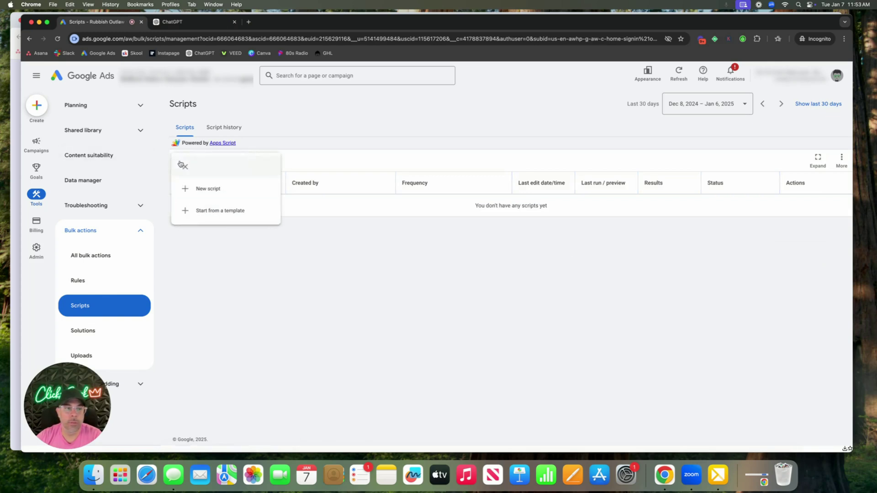
left_click(209, 189)
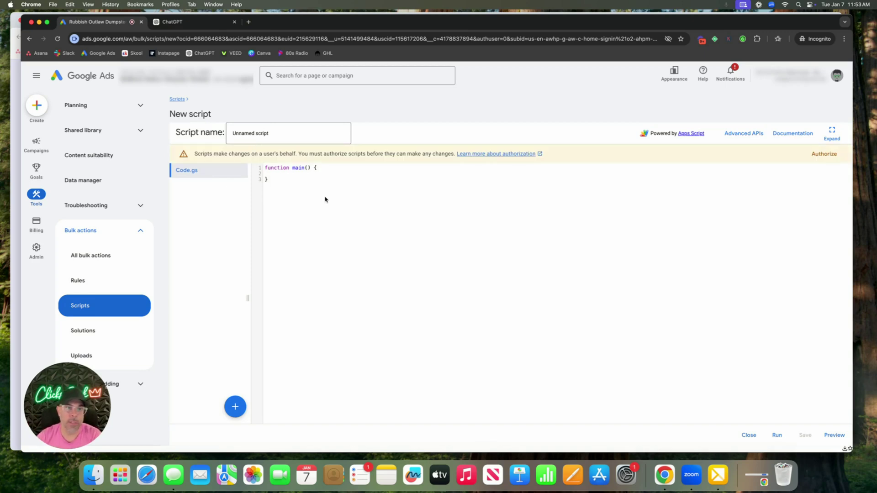
Step: Name it 'pause non converting keywords', paste the fixed code over the placeholder, and preview
triple_click(263, 135)
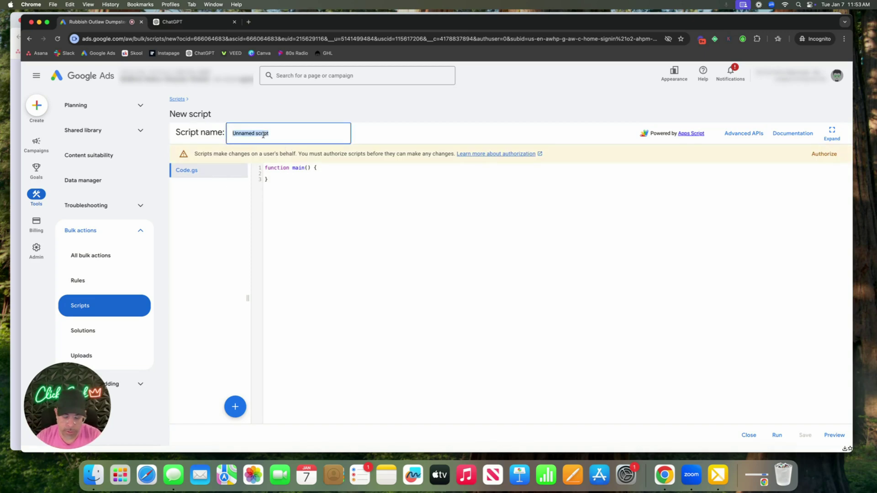
type("pause non converting keywords")
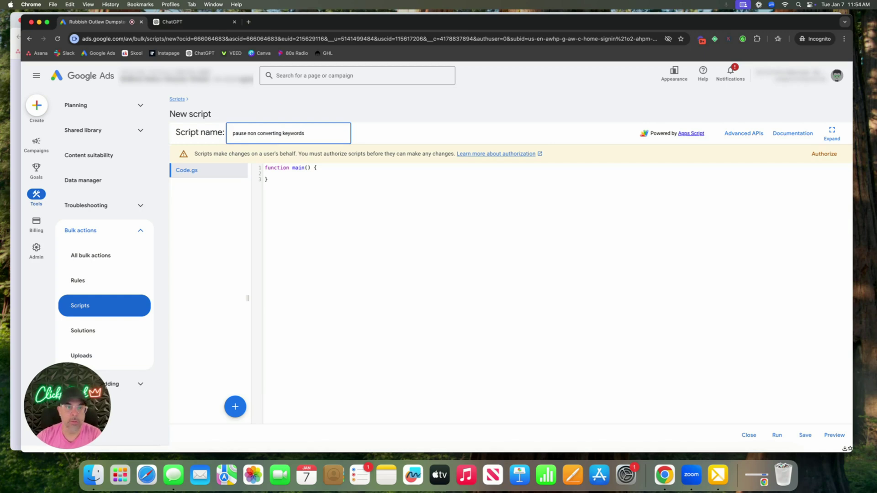
left_click_drag(278, 179, 265, 169)
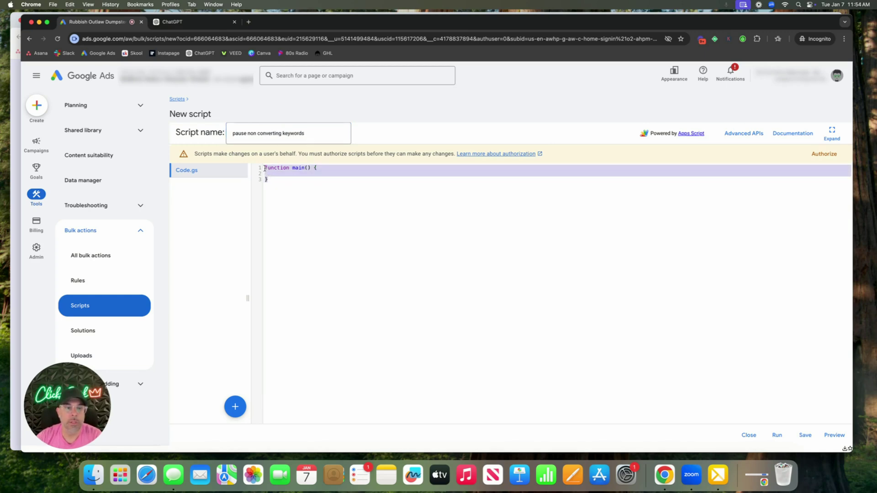
key("ctrl+v")
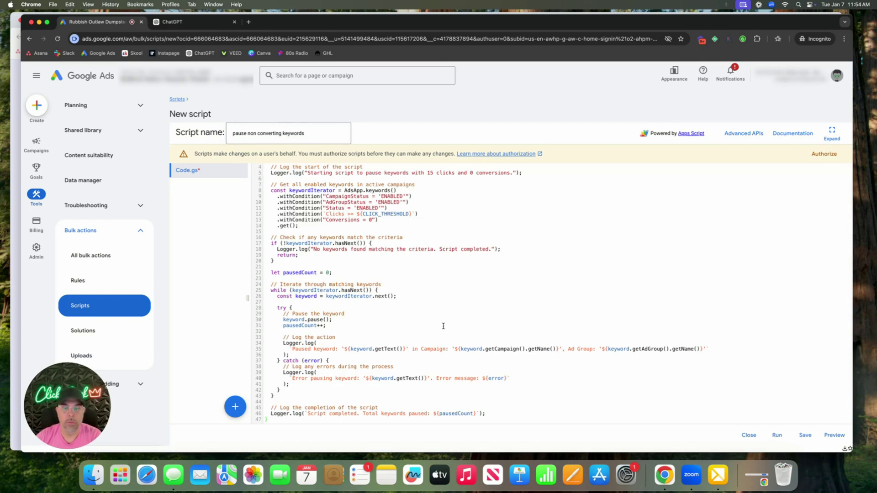
left_click(832, 437)
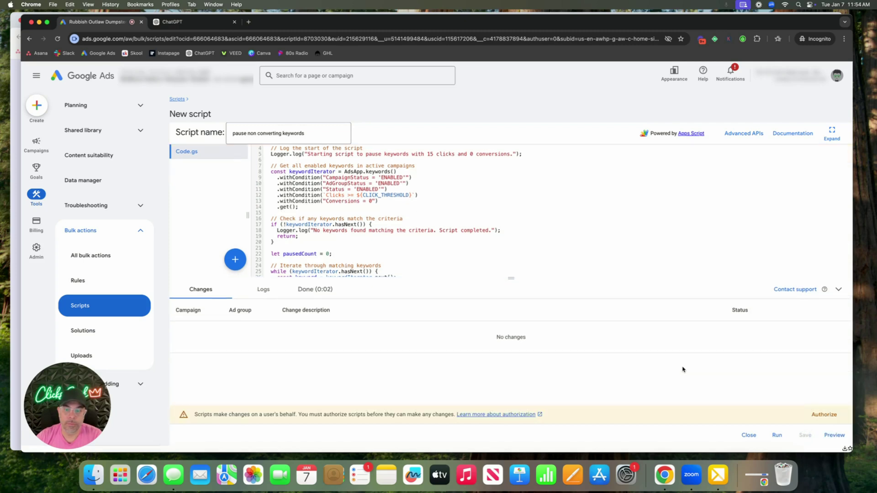
Step: Authorize the fixed script with the Google account, allowing account access
left_click(824, 415)
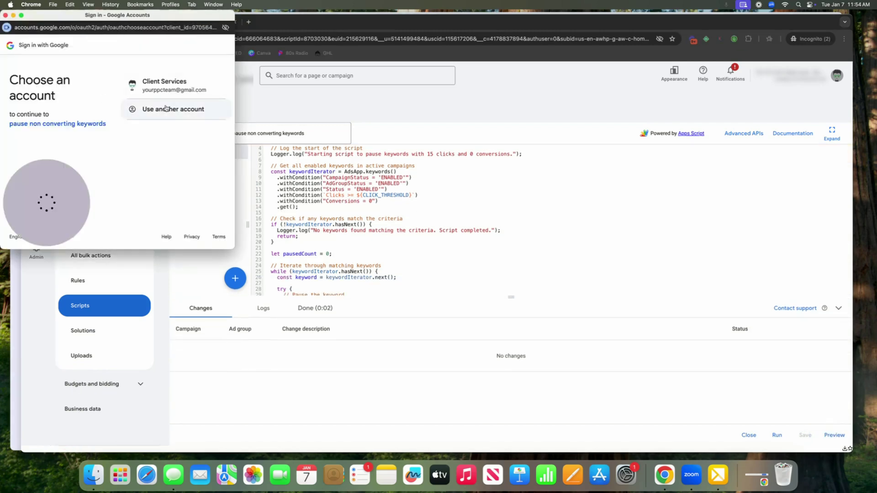
left_click(162, 85)
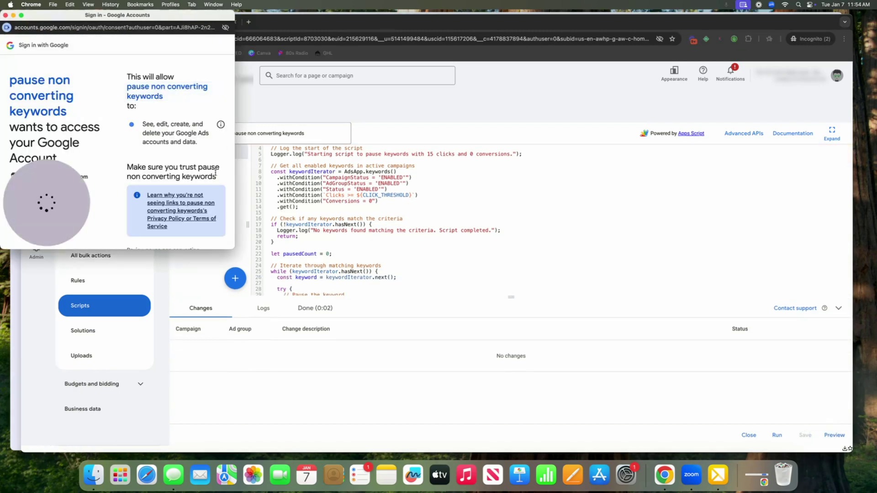
scroll(209, 199, "down", 5)
left_click(209, 211)
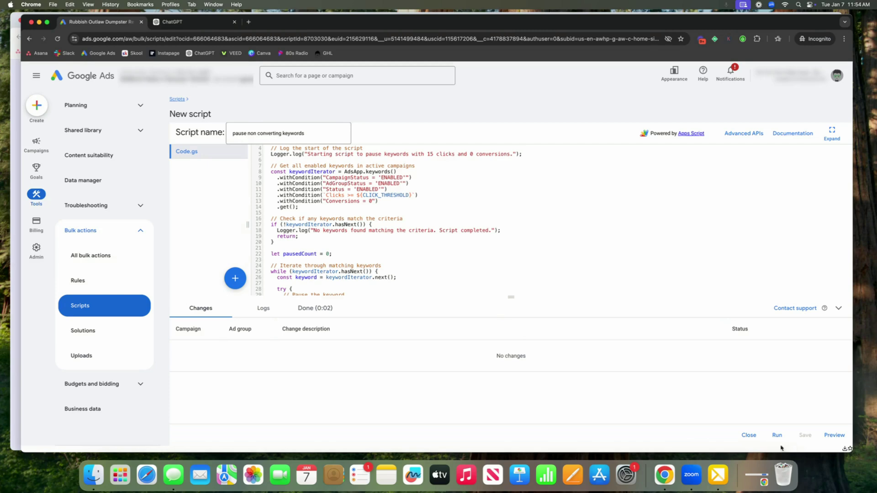
Step: Run the script, choosing Run without preview
left_click(779, 441)
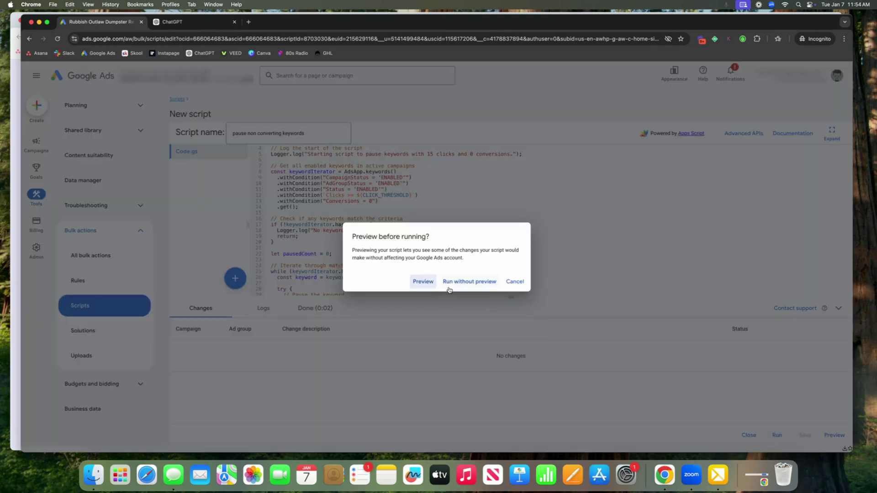
left_click(423, 282)
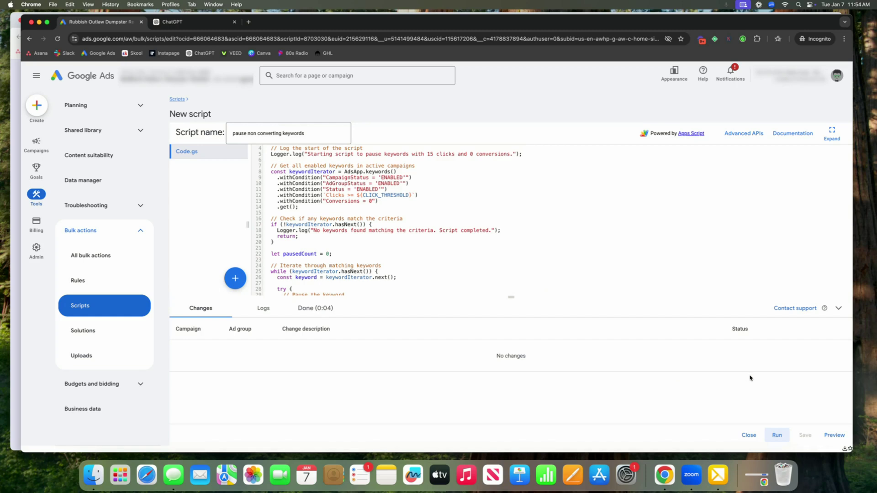
Step: Run the script for real and let it finish with no changes
left_click(776, 434)
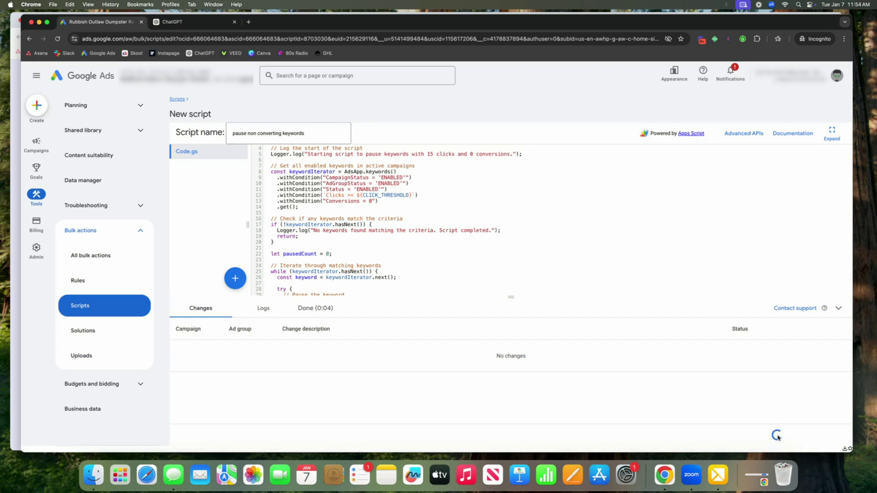